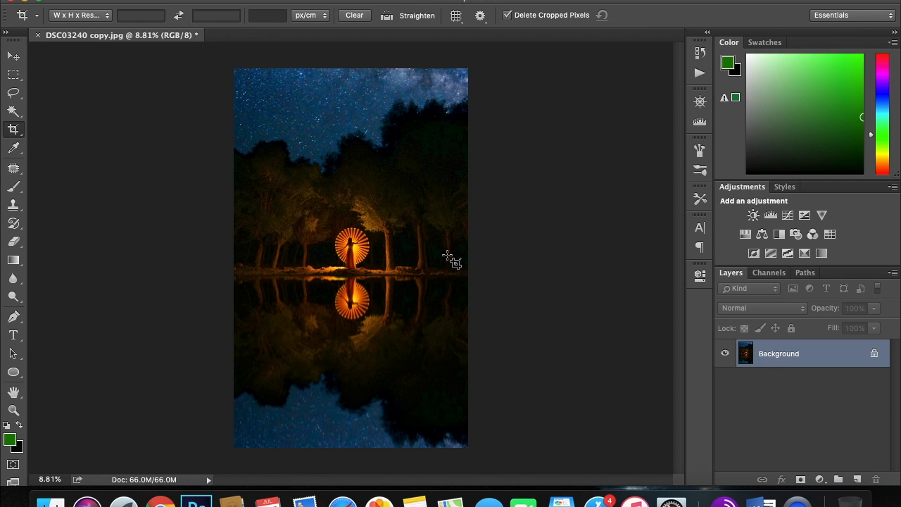
Crop the photo from its lower edge up to just below the shoreline, removing the existing reflection.
scroll(454, 257, up, 5)
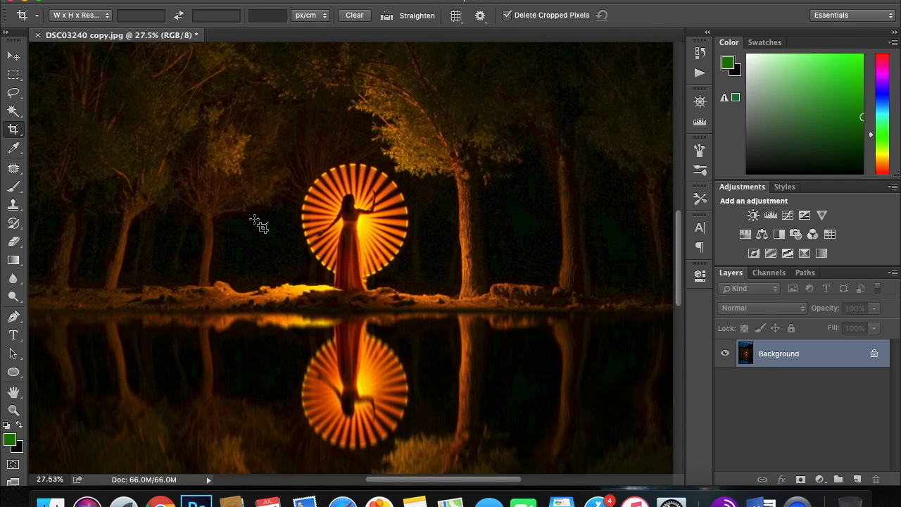
scroll(373, 249, down, 5)
scroll(374, 250, down, 1)
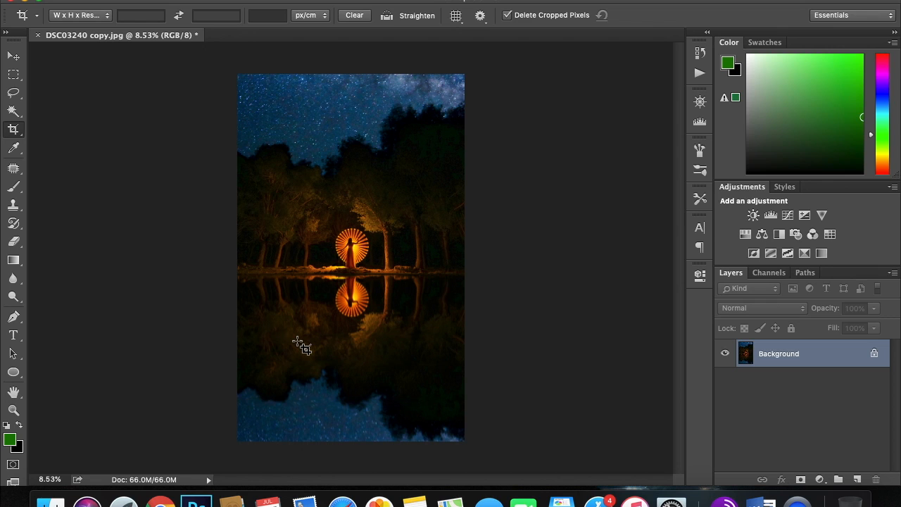
click(15, 130)
drag(351, 440, 350, 361)
key(Return)
key(super+0)
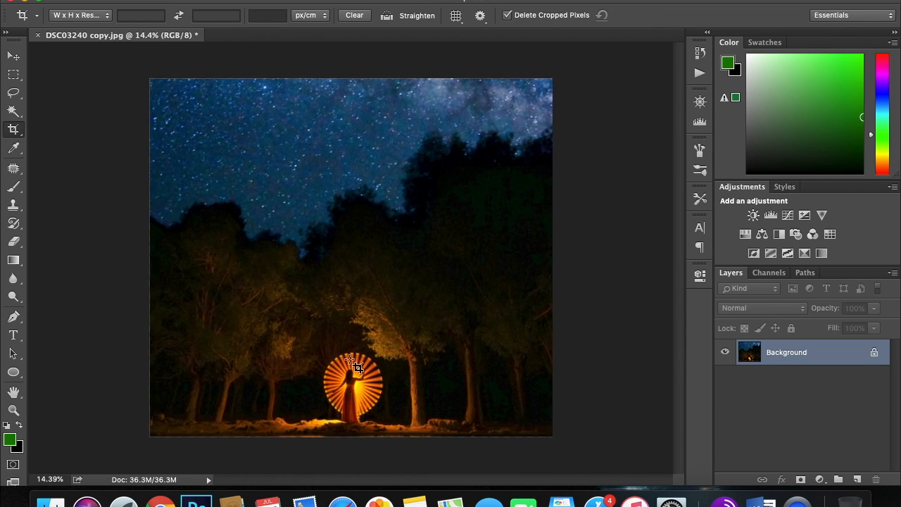
Crop a narrow strip of water off the lower edge of the photo, just beneath the shore.
click(13, 129)
drag(348, 461, 351, 459)
key(Return)
scroll(350, 456, up, 3)
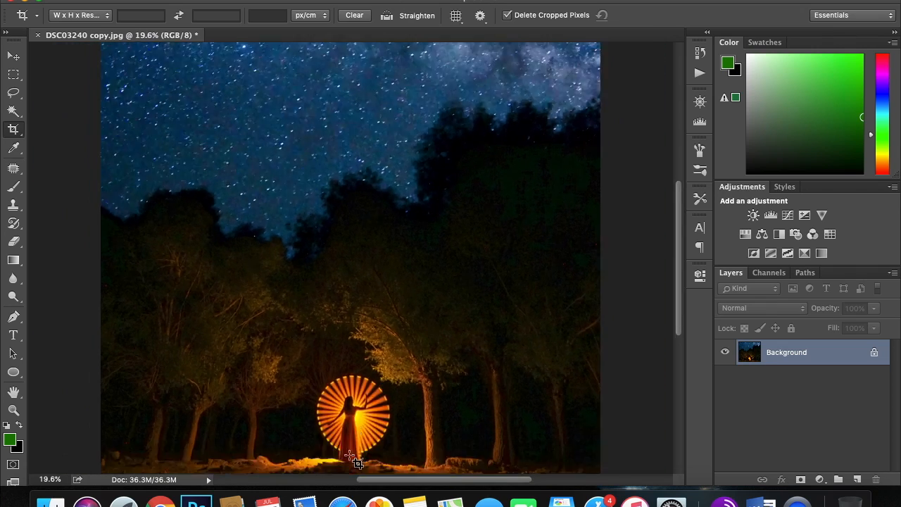
scroll(349, 455, down, 6)
scroll(350, 456, up, 4)
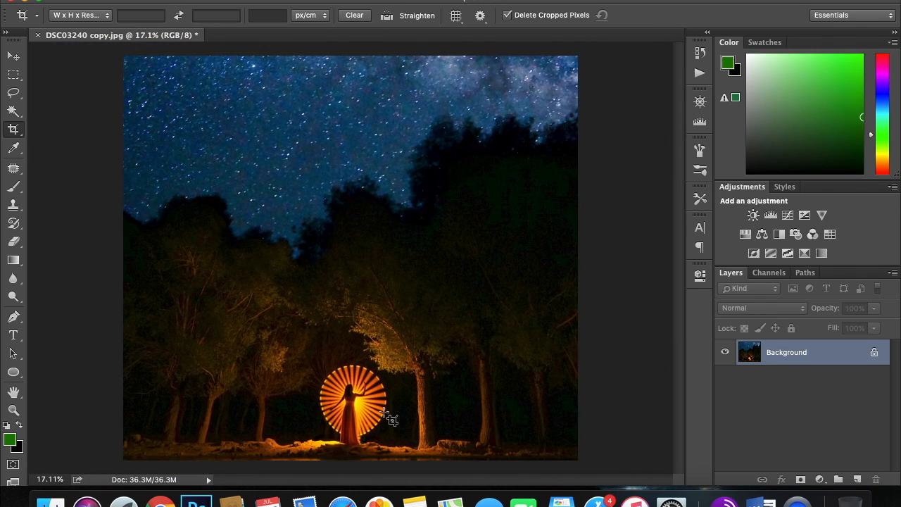
scroll(392, 419, up, 5)
scroll(389, 417, down, 5)
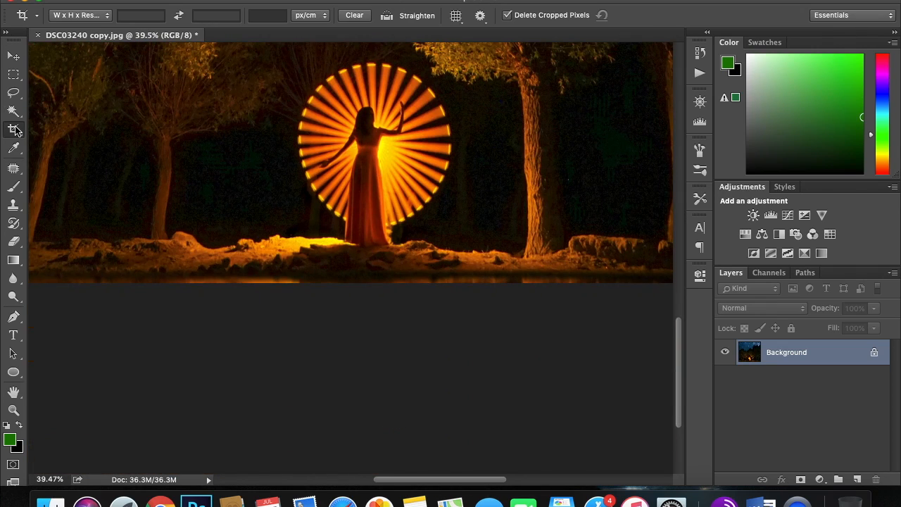
drag(369, 282, 368, 278)
key(Return)
key(ctrl+0)
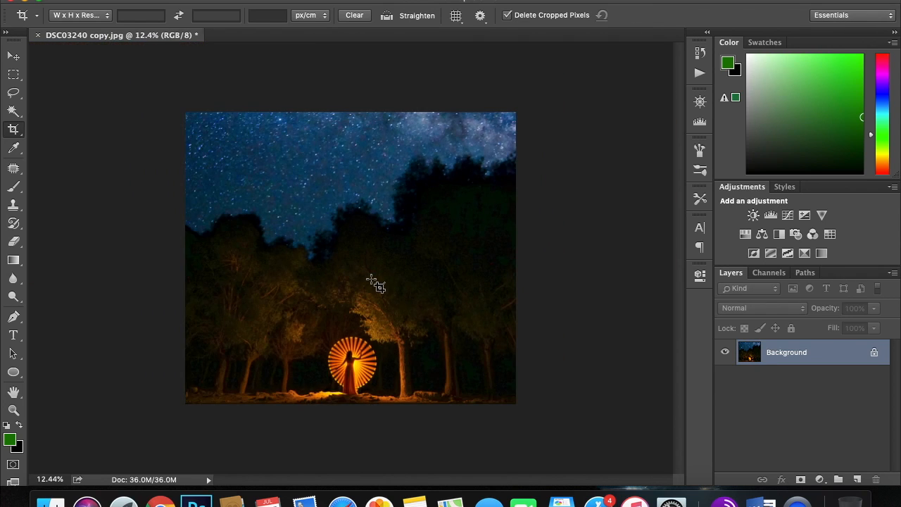
Duplicate the Background layer and hide the original Background layer.
scroll(371, 279, up, 4)
scroll(371, 279, down, 3)
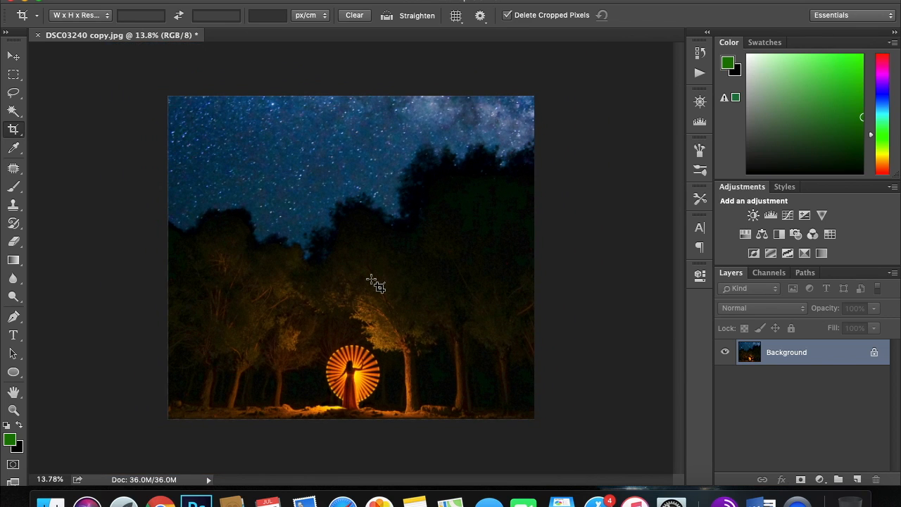
scroll(371, 281, down, 5)
scroll(371, 287, up, 2)
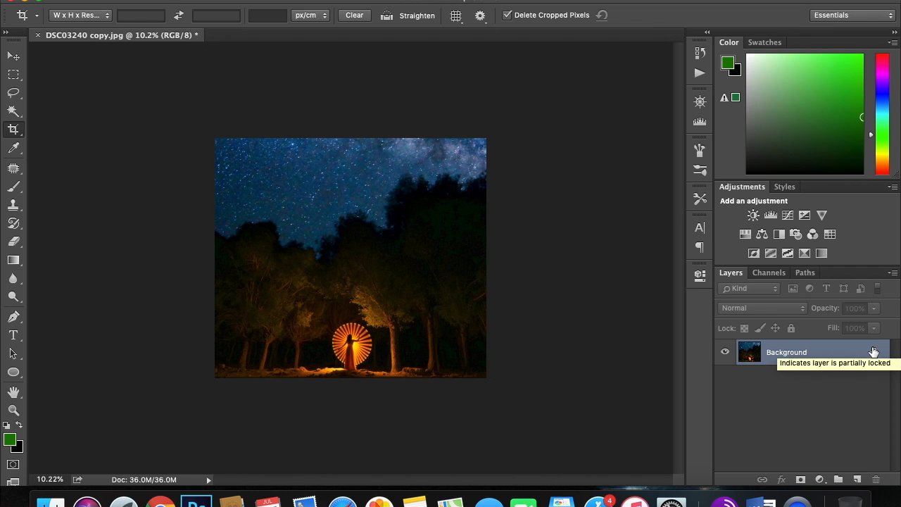
drag(837, 360, 859, 477)
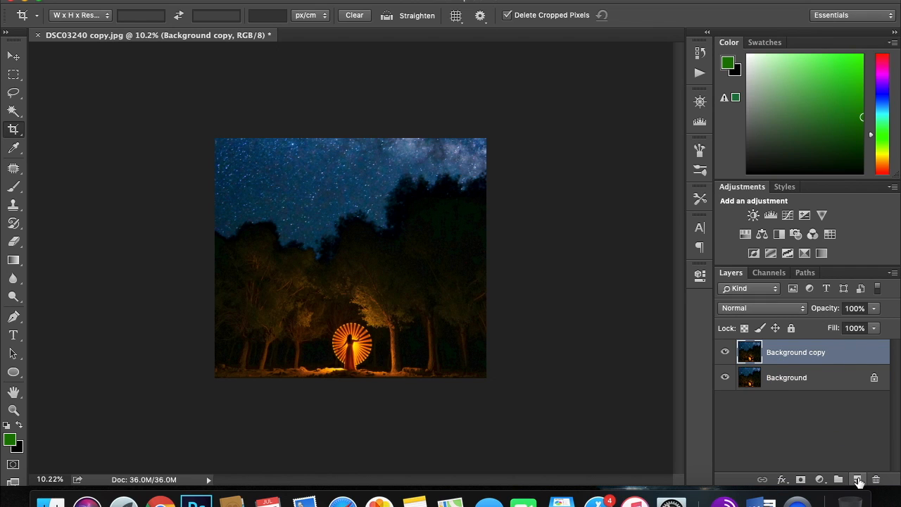
click(726, 378)
Copy the entire image of the Background copy layer and paste it as a new layer.
key(super+a)
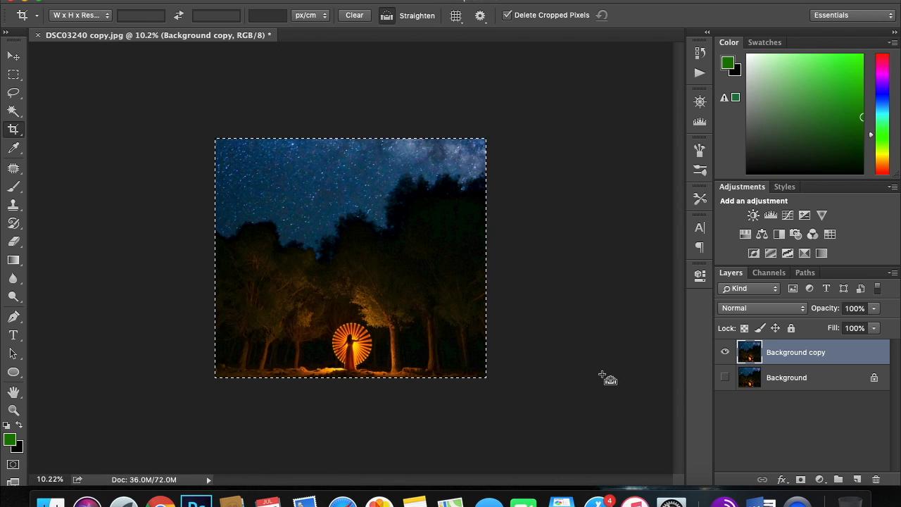
key(super+c)
key(super+v)
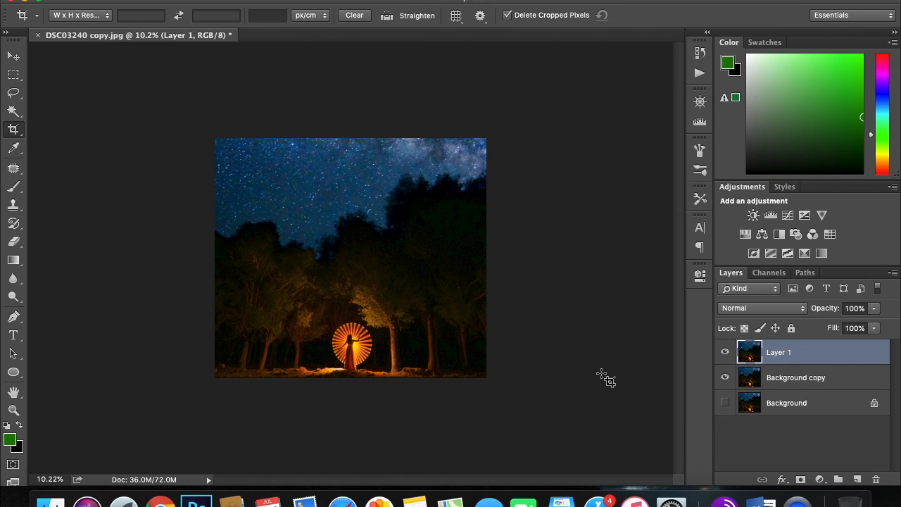
Rotate the pasted Layer 1 by 180° with Free Transform.
key(super+t)
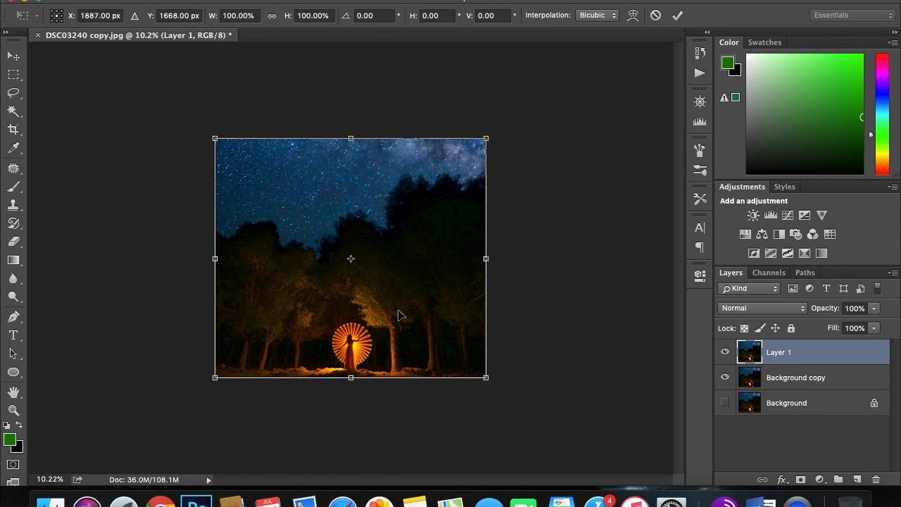
right_click(316, 226)
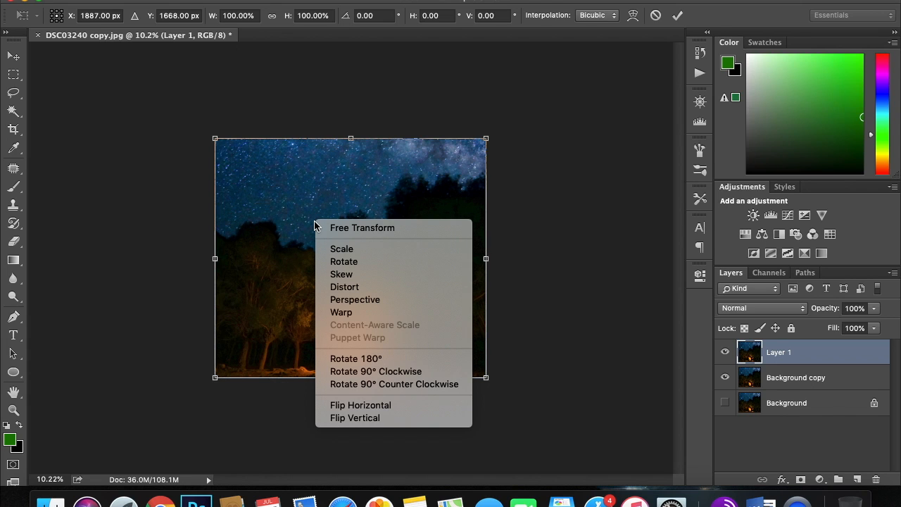
click(360, 361)
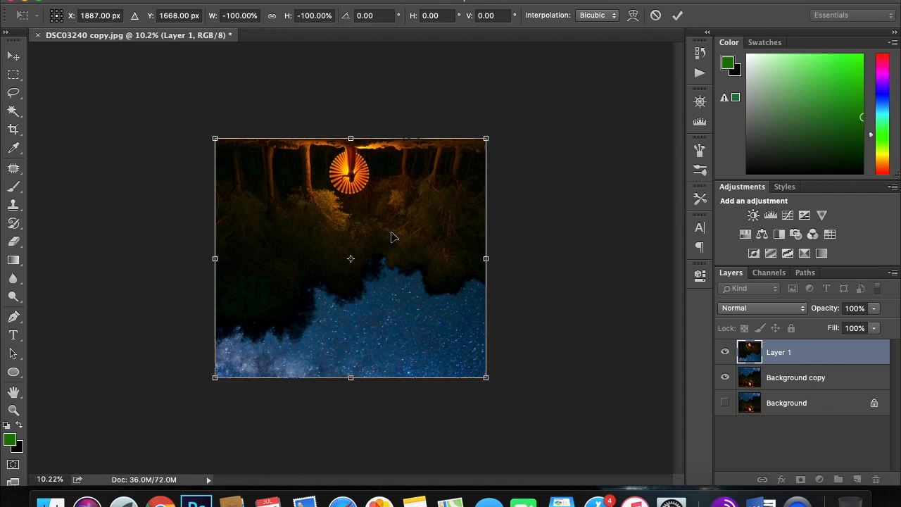
key(Return)
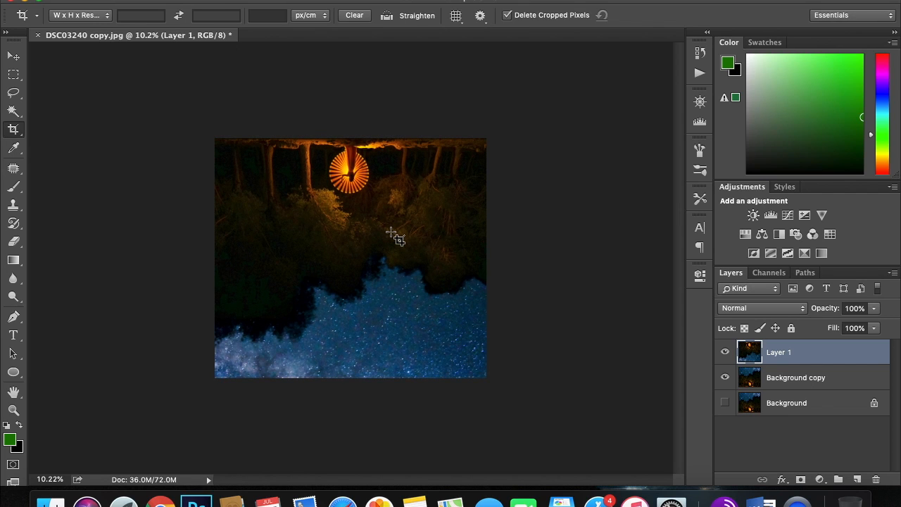
Extend the canvas downward with the Crop tool to about twice its height, leaving transparent space below the photo.
click(13, 131)
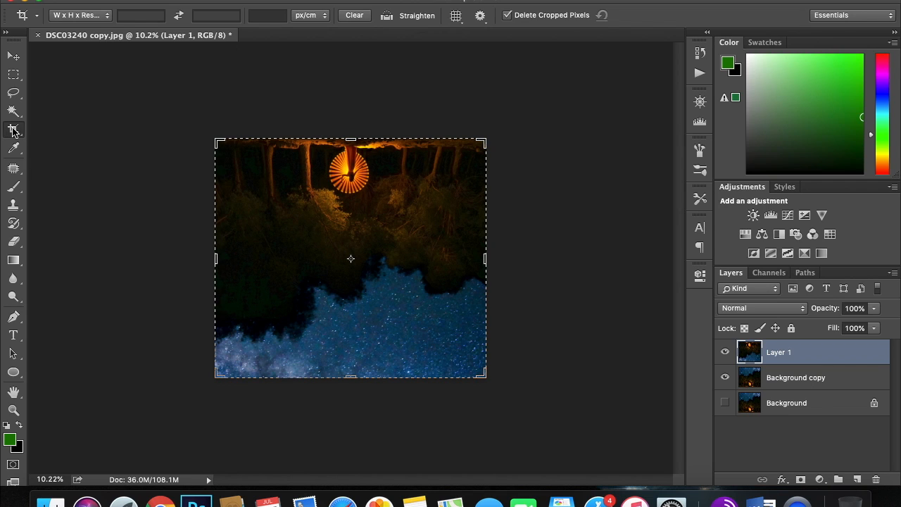
scroll(372, 329, down, 3)
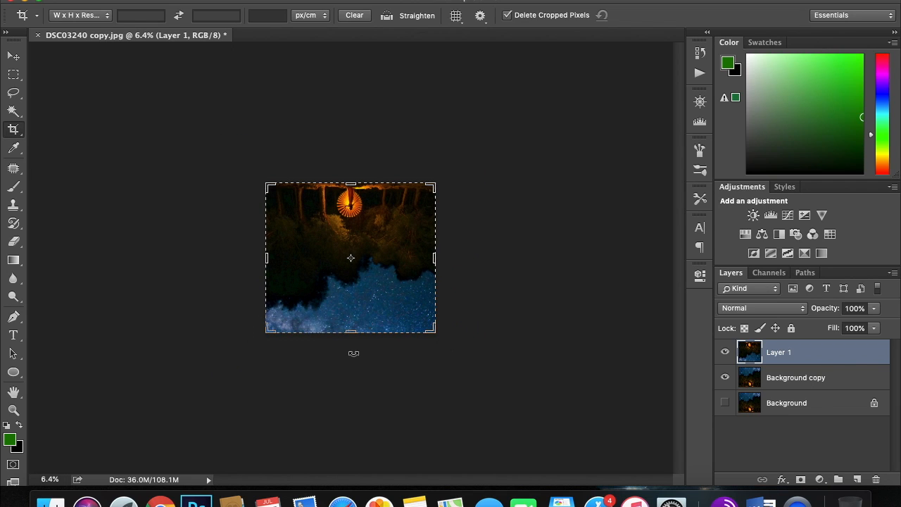
click(351, 331)
drag(351, 330, 352, 409)
key(Return)
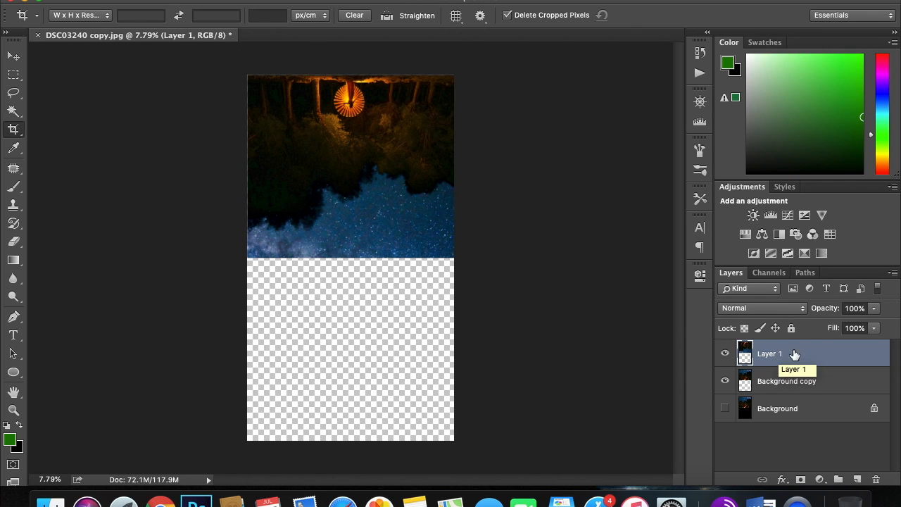
Move the rotated Layer 1 straight down into the transparent half so its upper edge meets the photo's lower edge.
key(super+t)
drag(435, 215, 433, 391)
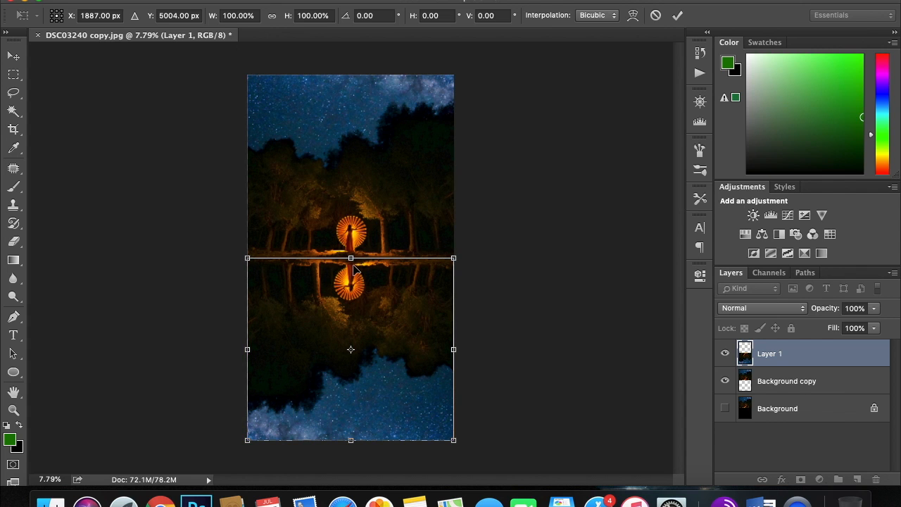
scroll(354, 270, up, 3)
scroll(354, 269, up, 1)
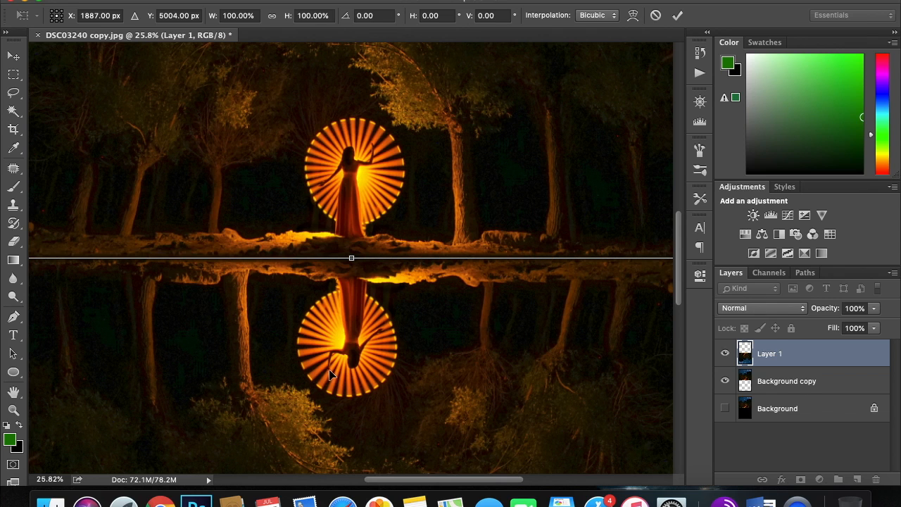
Flip Layer 1 horizontally so the reflection lines up with the trees and figure above, and apply the transform.
right_click(377, 282)
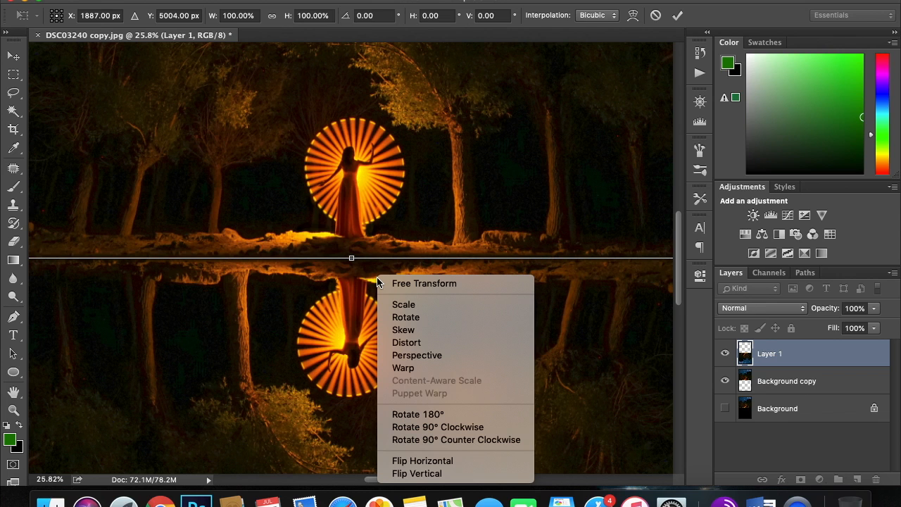
click(422, 461)
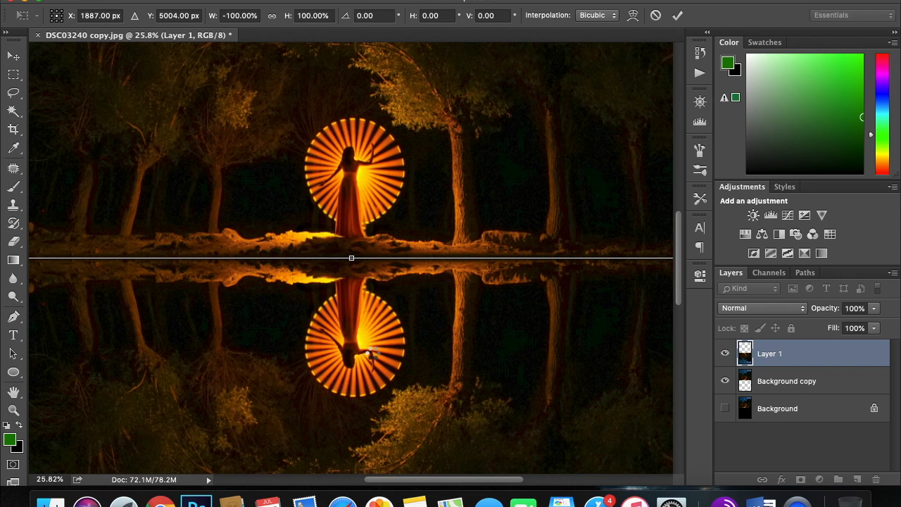
key(Return)
key(c)
Crop a thin strip off the lower edge of the mirrored composition.
scroll(372, 351, down, 7)
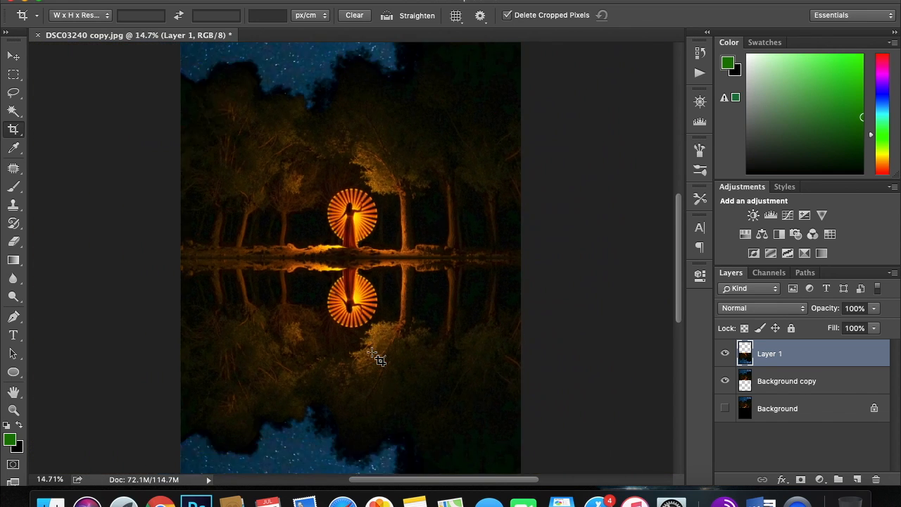
scroll(372, 352, up, 1)
scroll(371, 352, down, 1)
scroll(372, 352, down, 1)
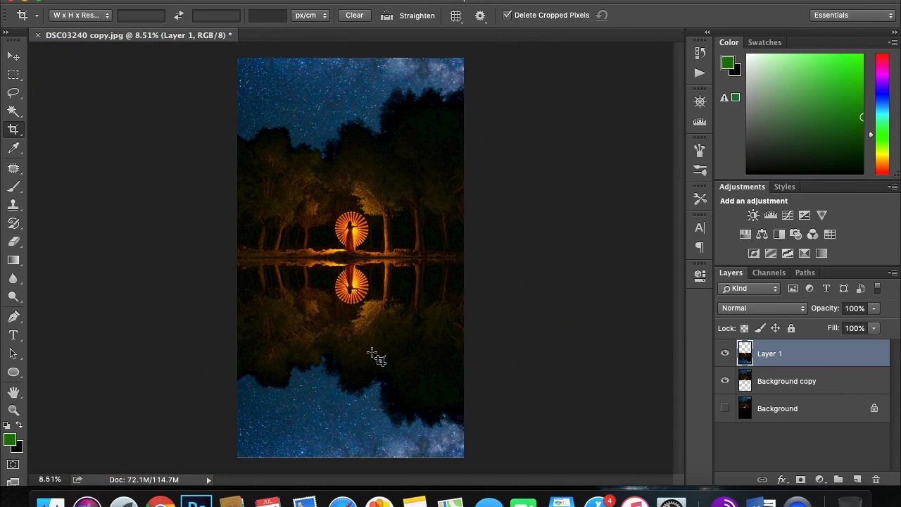
click(14, 130)
drag(351, 456, 350, 452)
key(Return)
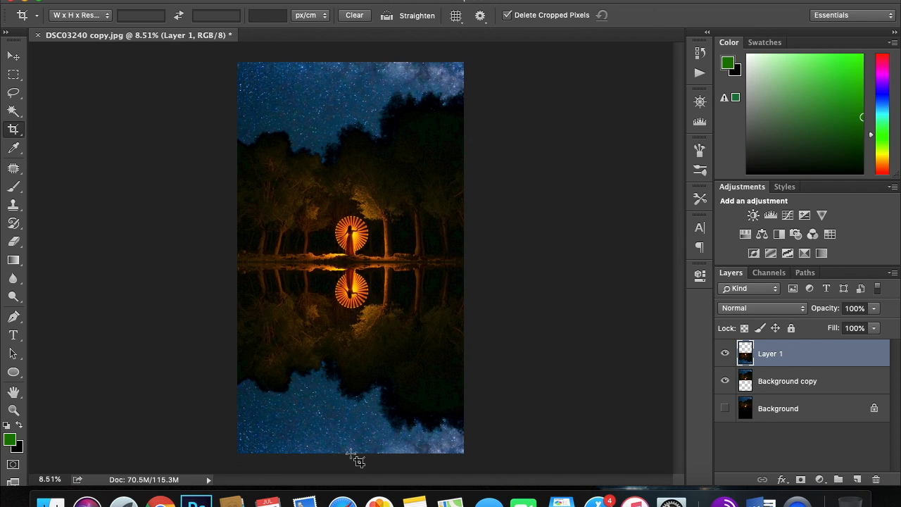
Examine the seam at the waterline and the reflected figure, trees and sky, both up close and as a whole.
scroll(333, 399, up, 10)
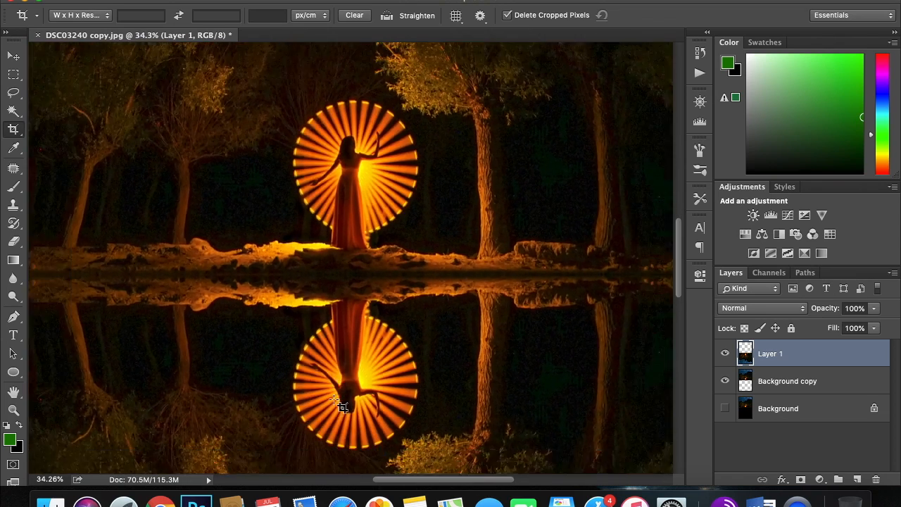
scroll(334, 399, down, 5)
scroll(338, 404, down, 6)
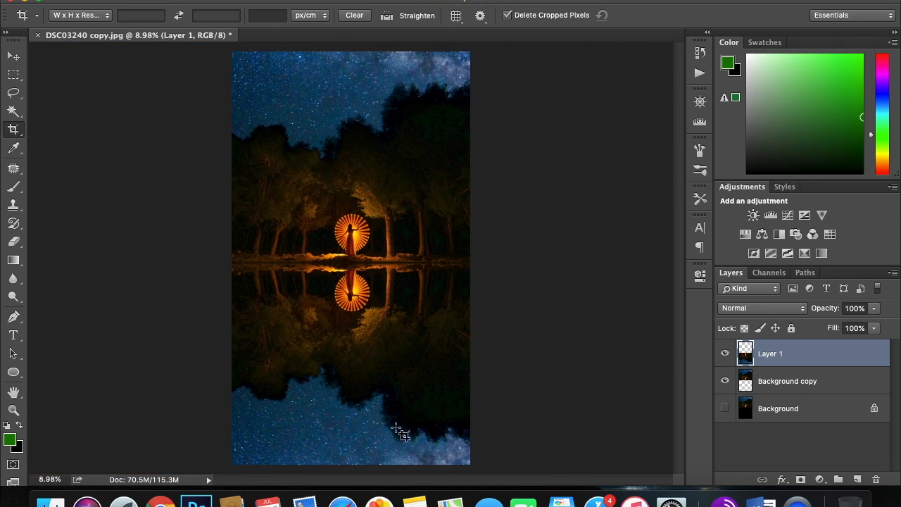
scroll(420, 411, up, 4)
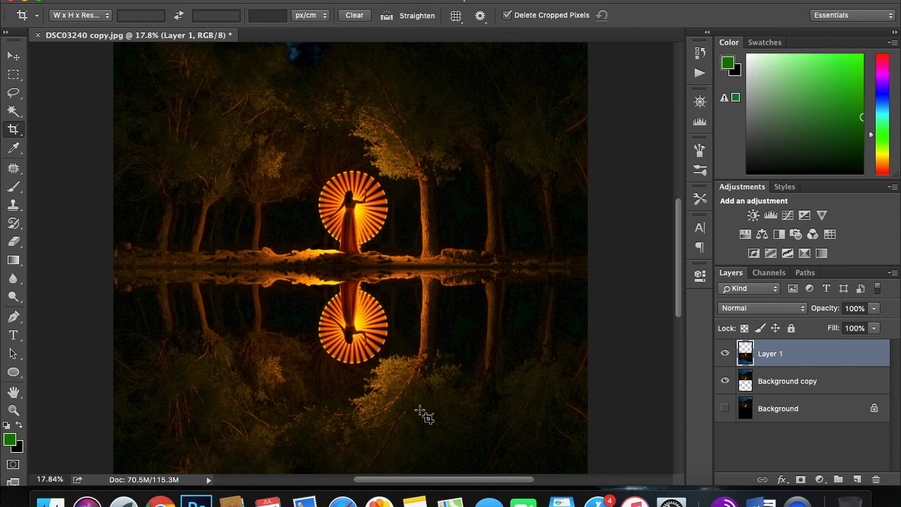
scroll(425, 416, down, 5)
scroll(425, 416, down, 4)
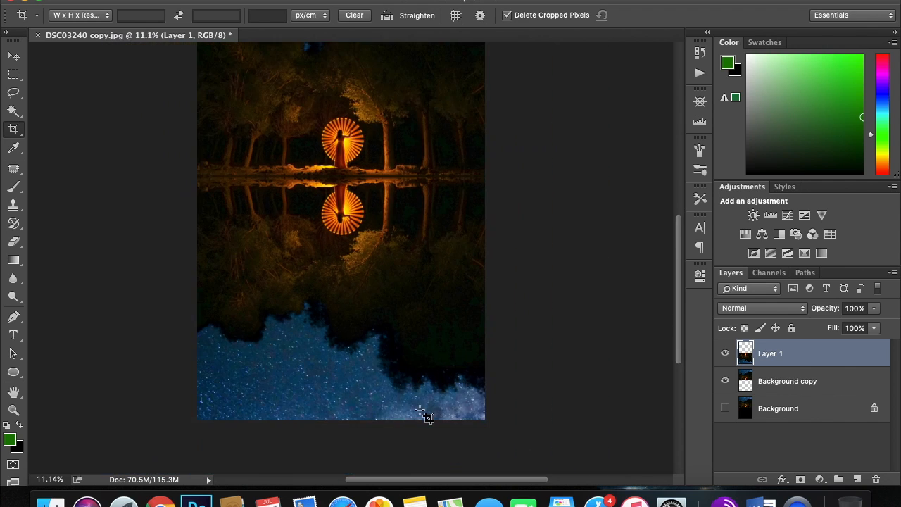
scroll(424, 416, up, 2)
scroll(425, 416, down, 2)
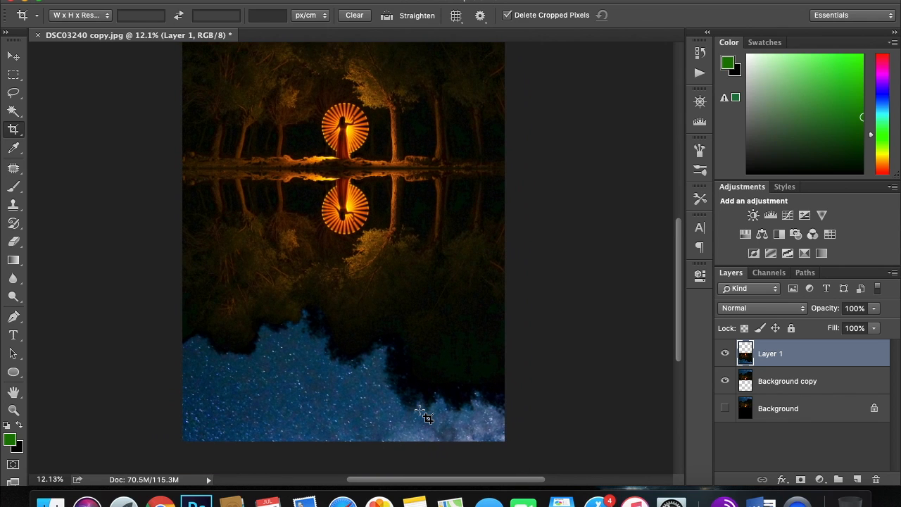
Apply a Perspective transform to Layer 1, widening the reflection's lower edge symmetrically to about 118% width and keeping the waterline edge fixed.
key(super+t)
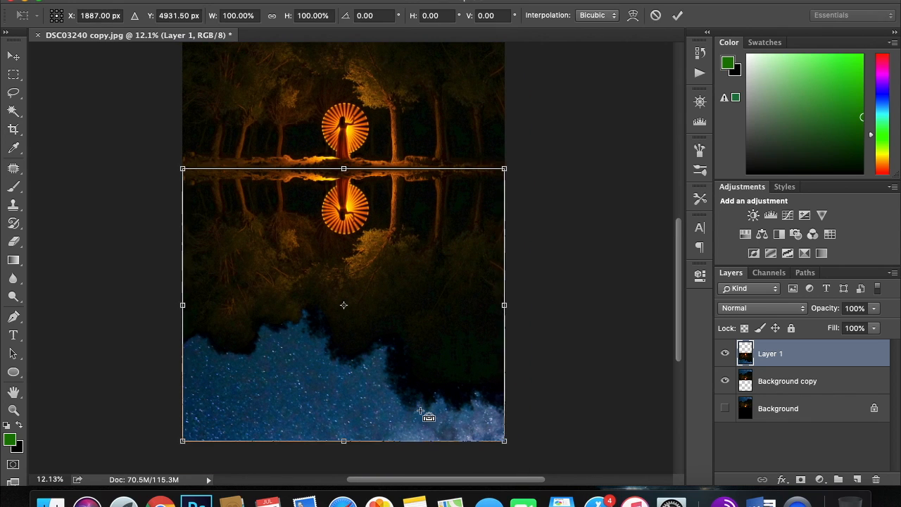
right_click(420, 414)
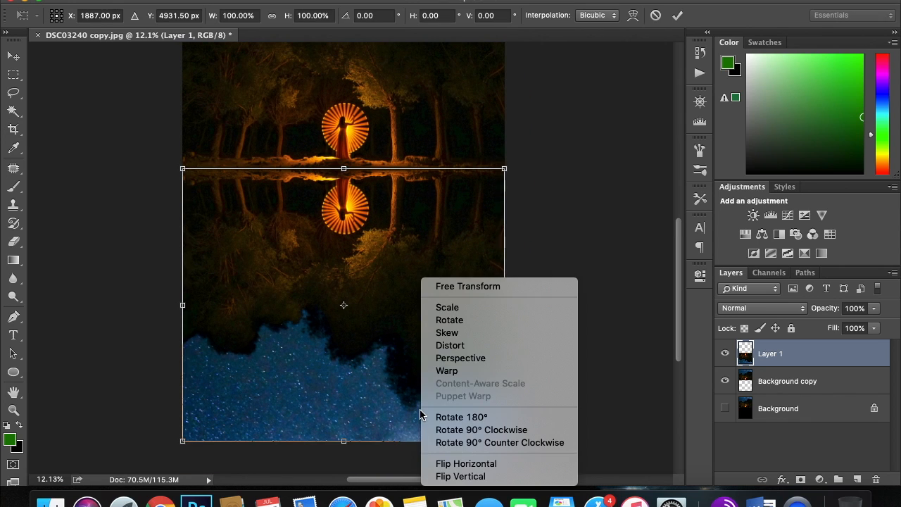
click(448, 358)
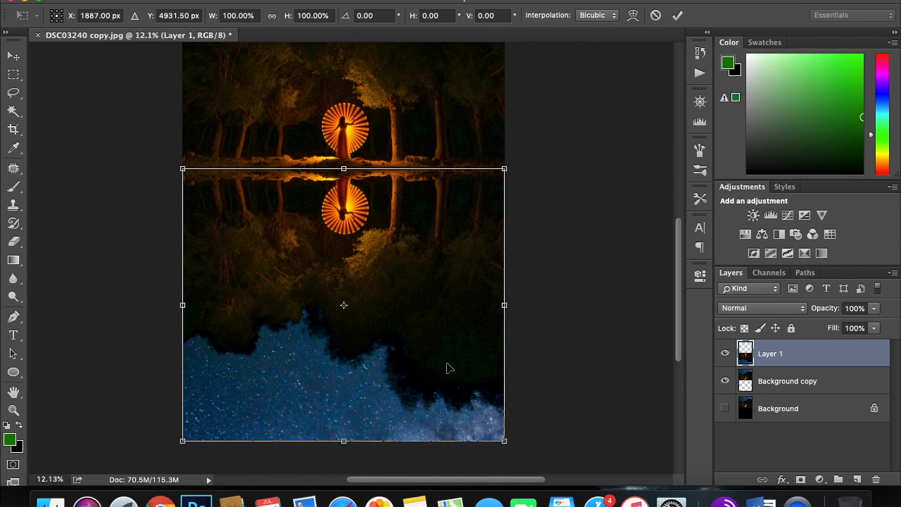
click(504, 442)
drag(504, 442, 533, 444)
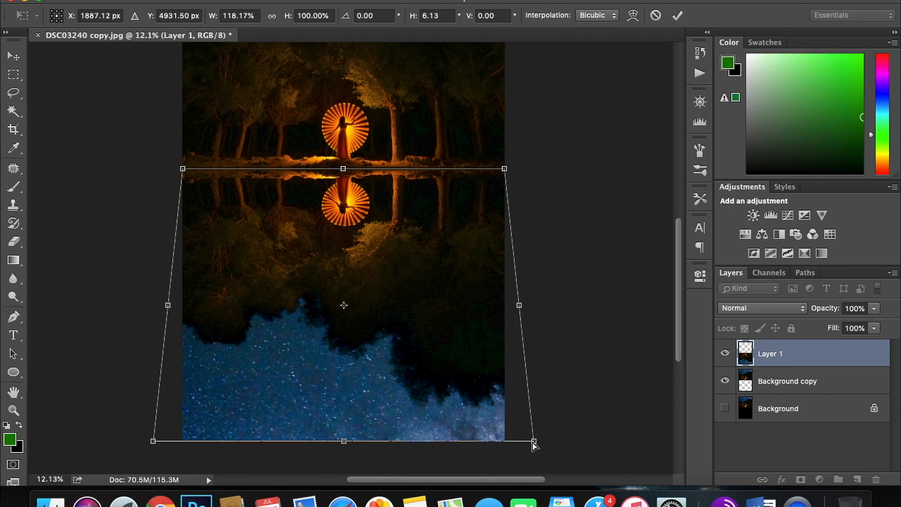
key(Return)
key(c)
scroll(427, 362, down, 3)
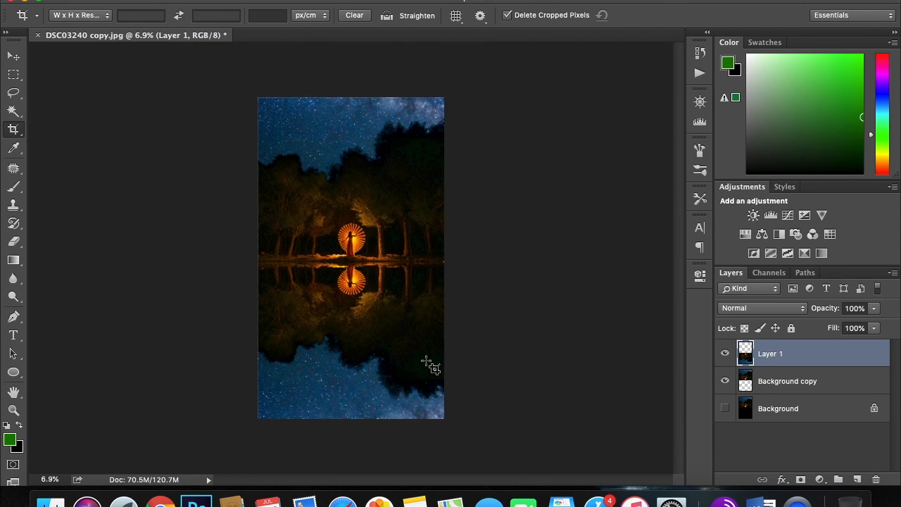
scroll(427, 362, up, 2)
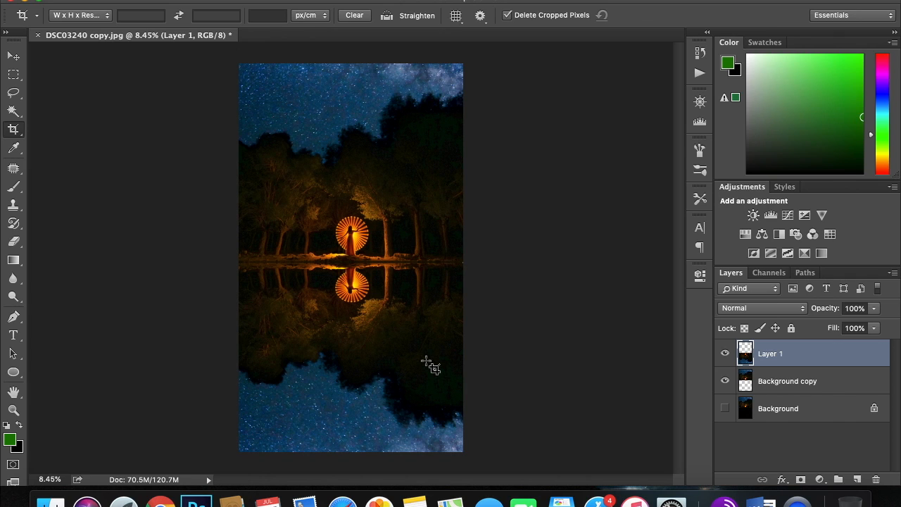
Apply a Motion Blur to the Layer 1 reflection with a 90° angle and a distance of 30 pixels.
click(327, 1)
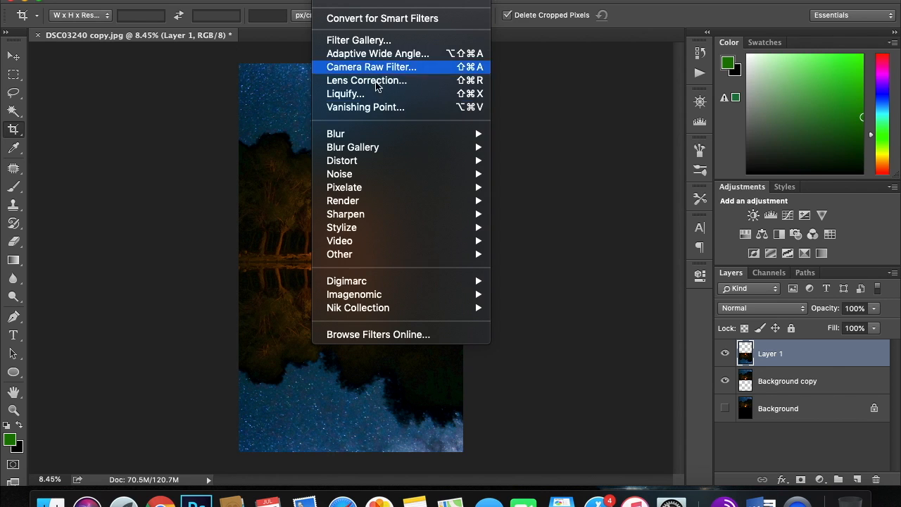
mouse_move(382, 139)
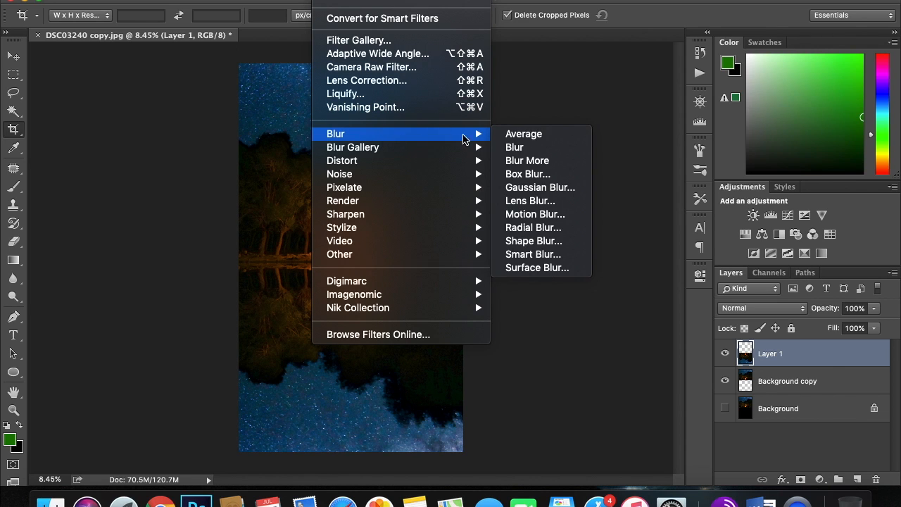
click(535, 214)
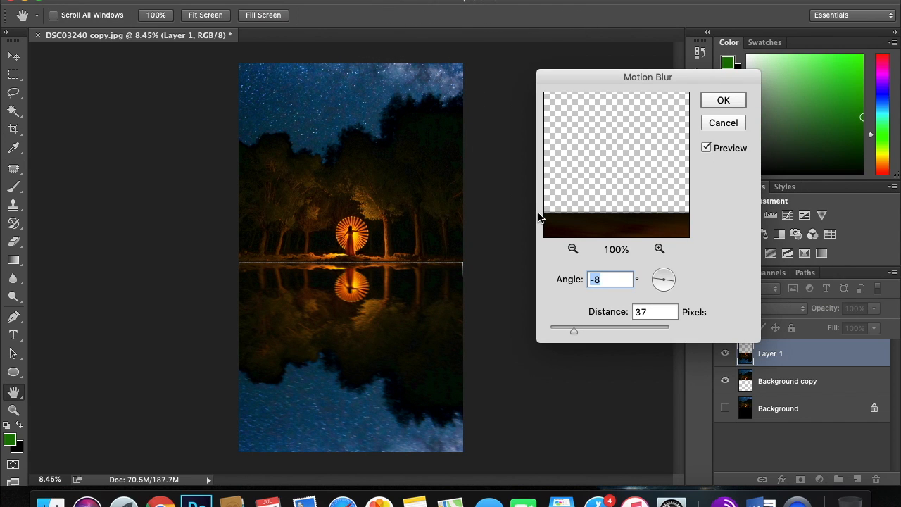
click(665, 274)
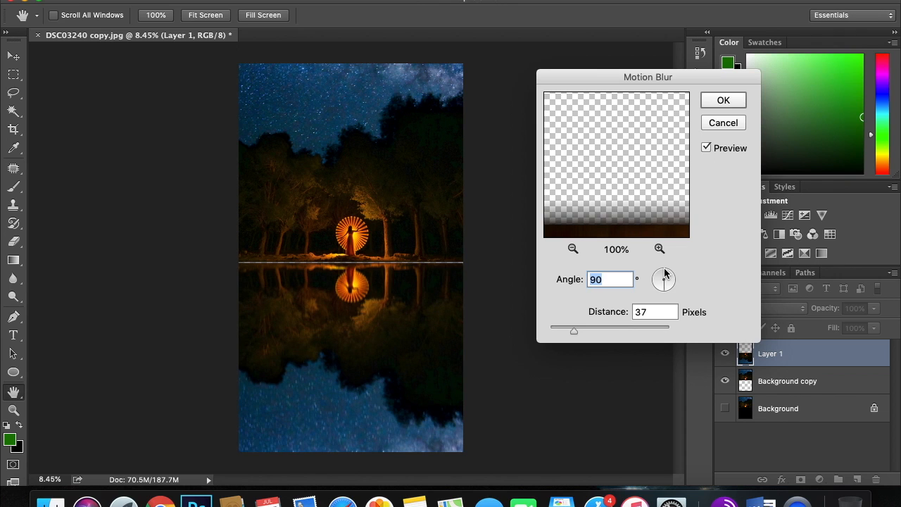
click(557, 326)
drag(557, 326, 569, 332)
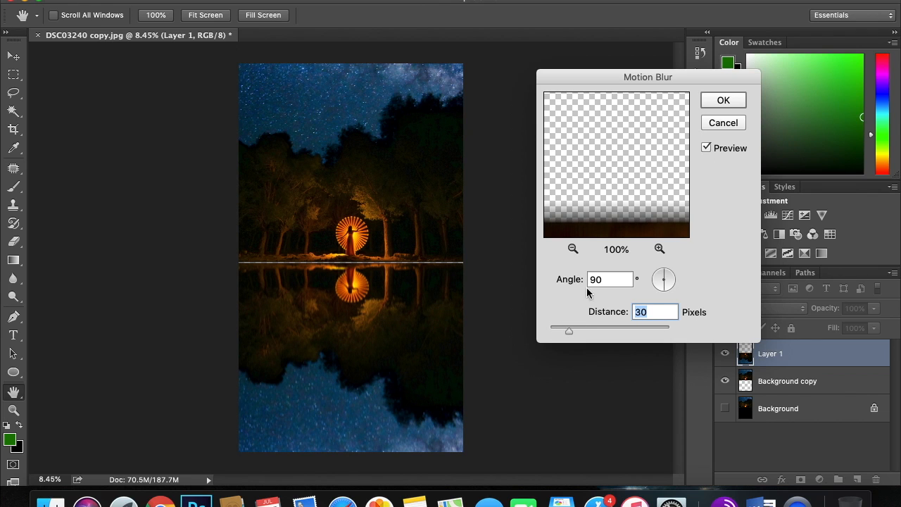
click(723, 100)
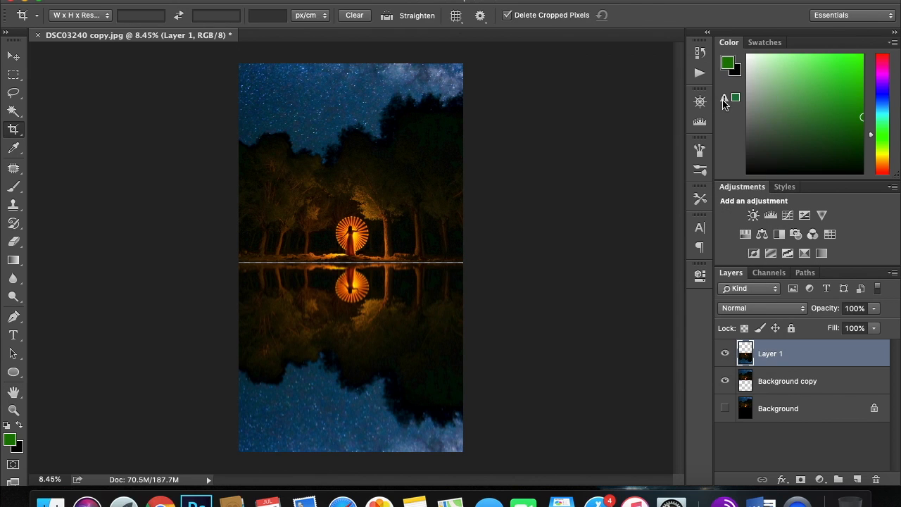
click(512, 253)
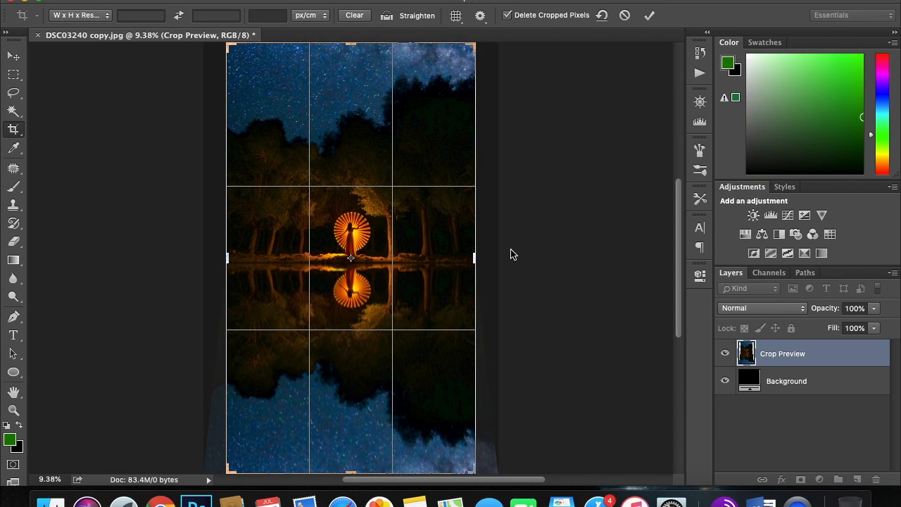
key(Escape)
Transform Layer 1 straight up to a Y position of 4904 px, closing the gap at the waterline.
scroll(512, 251, up, 10)
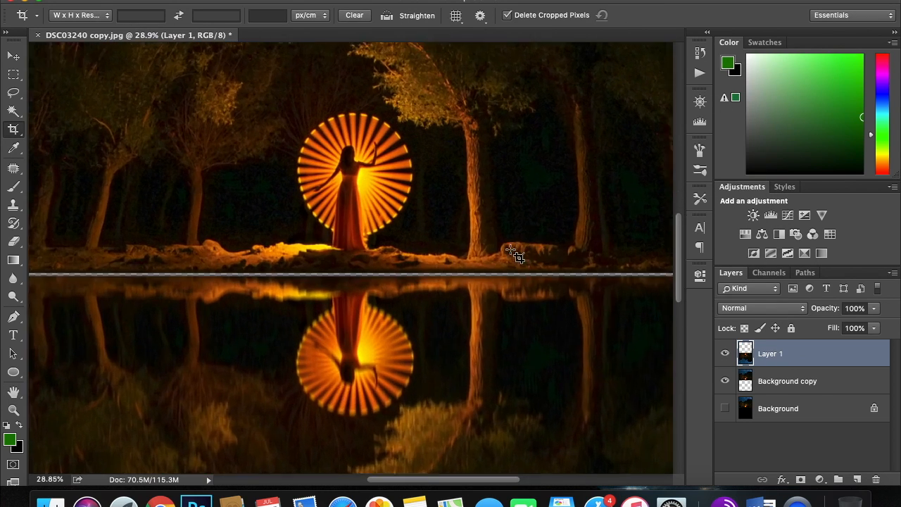
scroll(514, 253, up, 3)
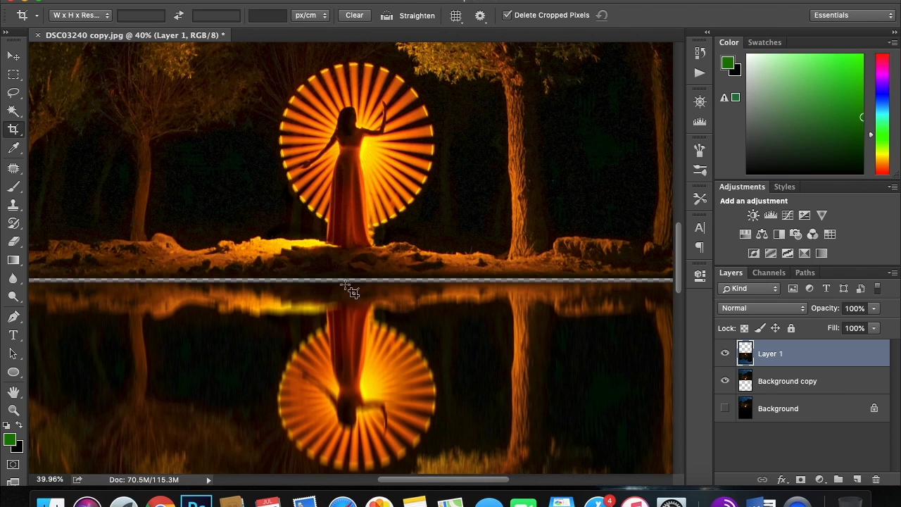
key(super+t)
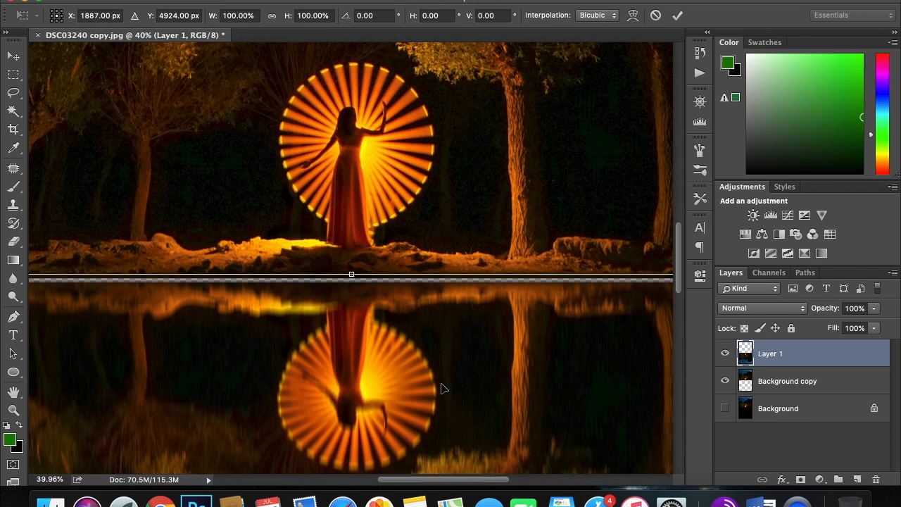
key(Up)
key(Up)
key(Up)
key(Up)
key(Up)
key(Up)
key(Up)
key(Up)
key(Up)
key(Up)
key(Up)
key(Up)
key(Up)
key(Up)
key(Up)
key(Up)
key(Up)
key(Up)
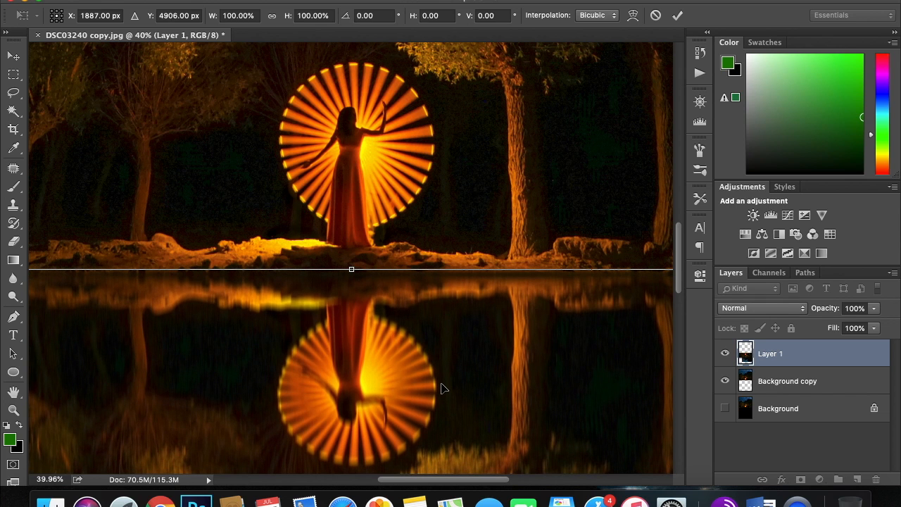
key(Return)
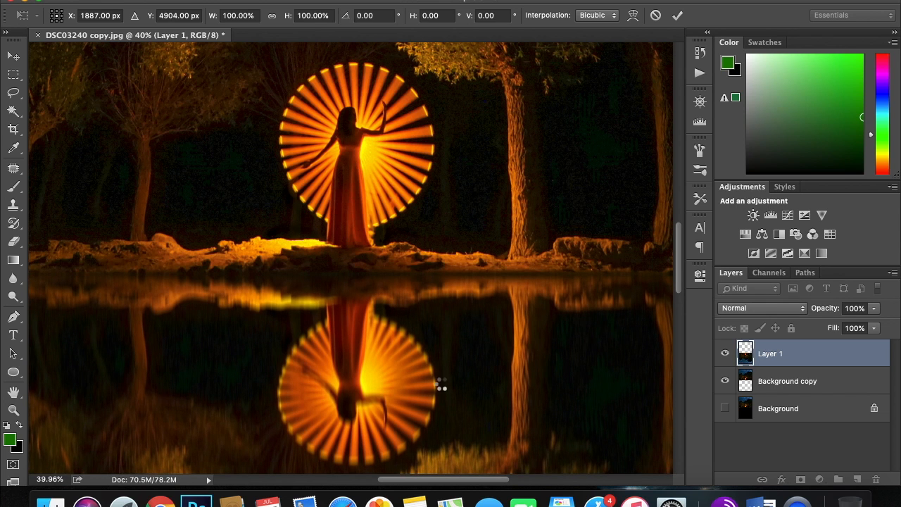
Crop the thin empty strip off the lower edge of the composition.
scroll(444, 387, down, 5)
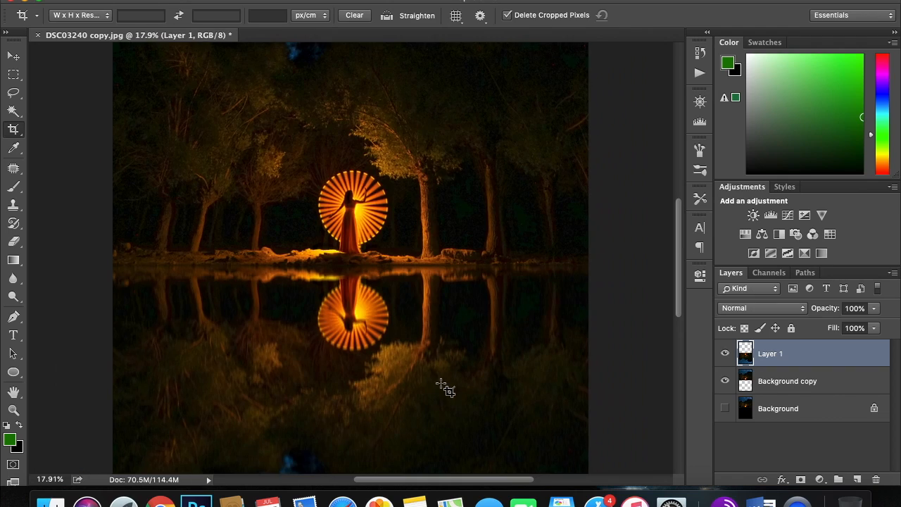
scroll(443, 388, up, 8)
scroll(444, 387, up, 3)
scroll(444, 387, down, 8)
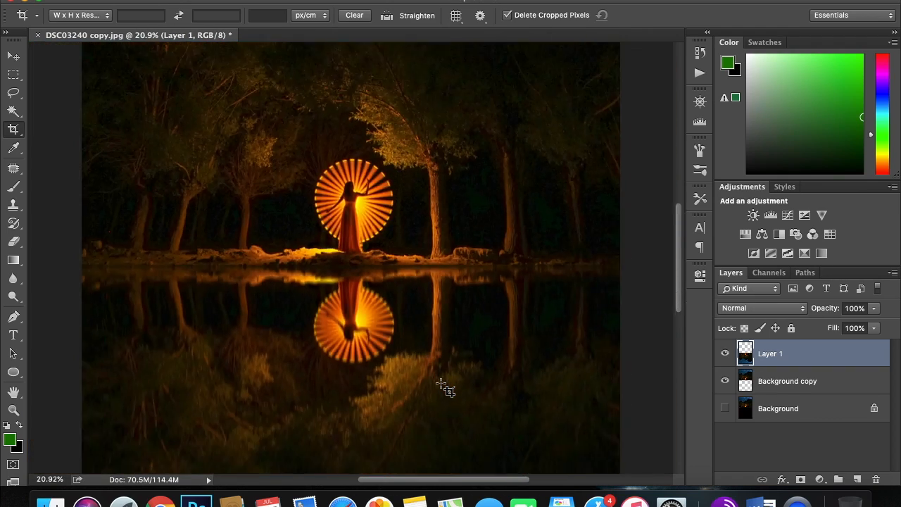
scroll(443, 387, down, 1)
scroll(444, 387, down, 1)
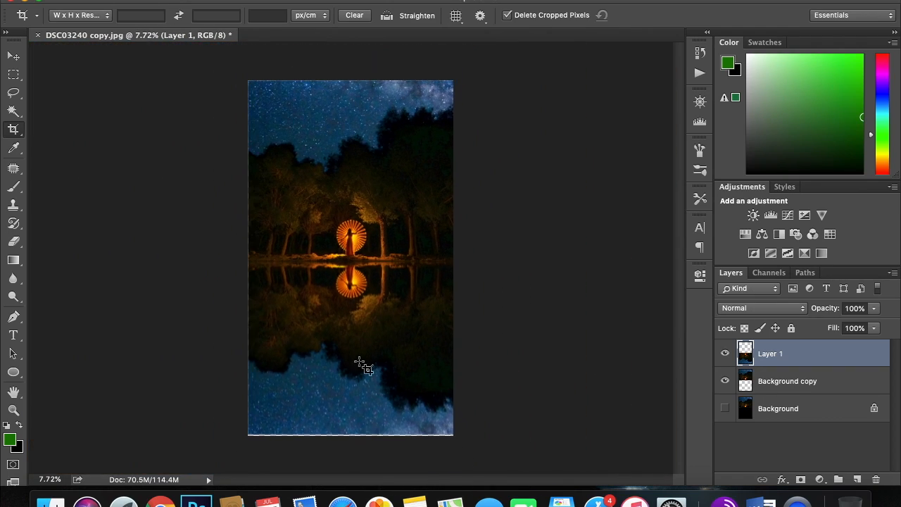
click(12, 133)
drag(351, 434, 349, 428)
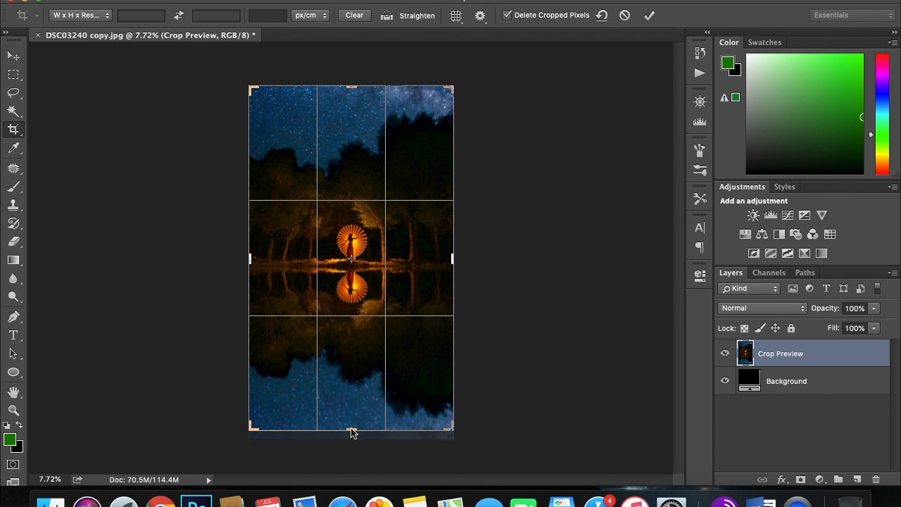
key(Return)
Crop a further strip of reflected sky off the lower edge and a strip of sky off the upper edge.
scroll(351, 429, up, 6)
scroll(350, 428, down, 5)
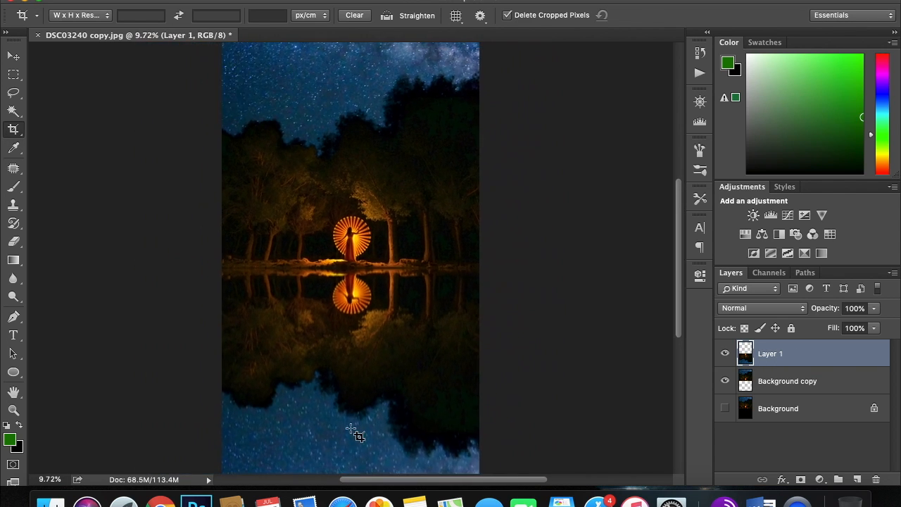
scroll(351, 428, down, 1)
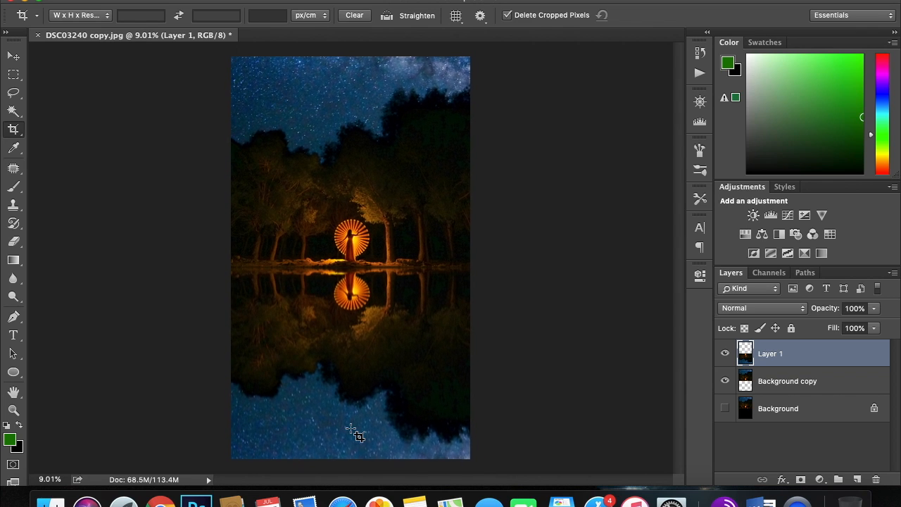
click(13, 128)
drag(348, 458, 346, 446)
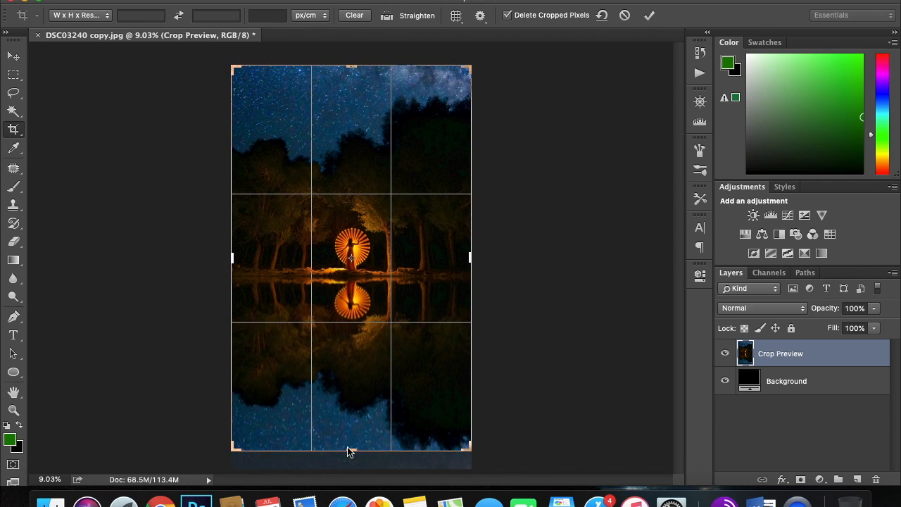
key(Return)
click(13, 129)
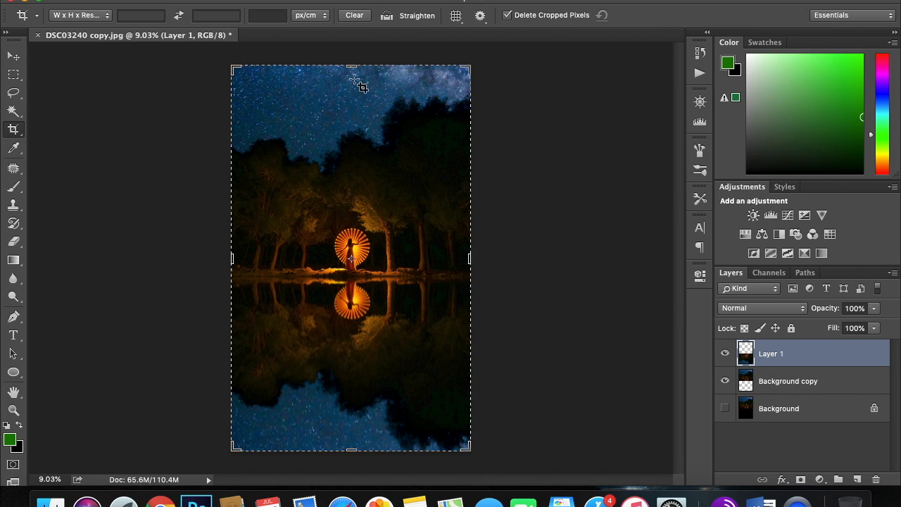
drag(354, 67, 352, 82)
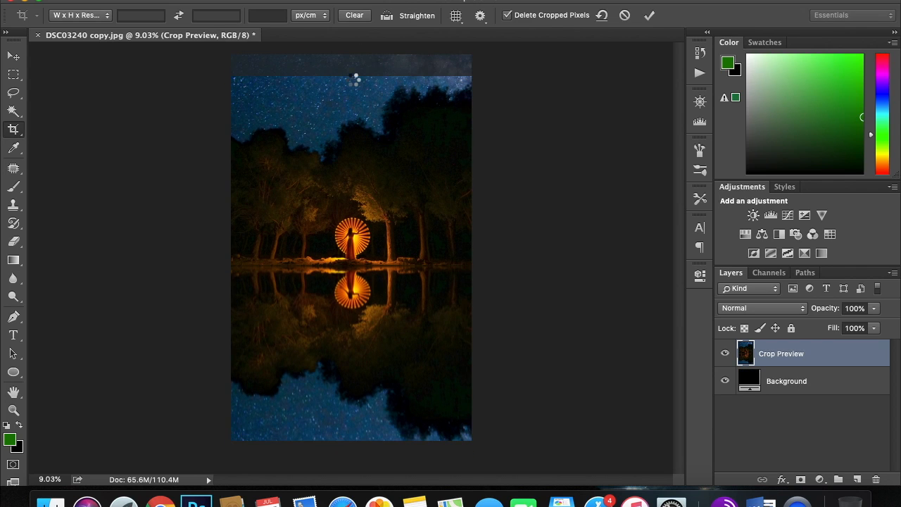
Examine the cropped composition, checking the waterline and blurred reflection up close and as a whole.
scroll(366, 210, up, 5)
scroll(366, 209, down, 4)
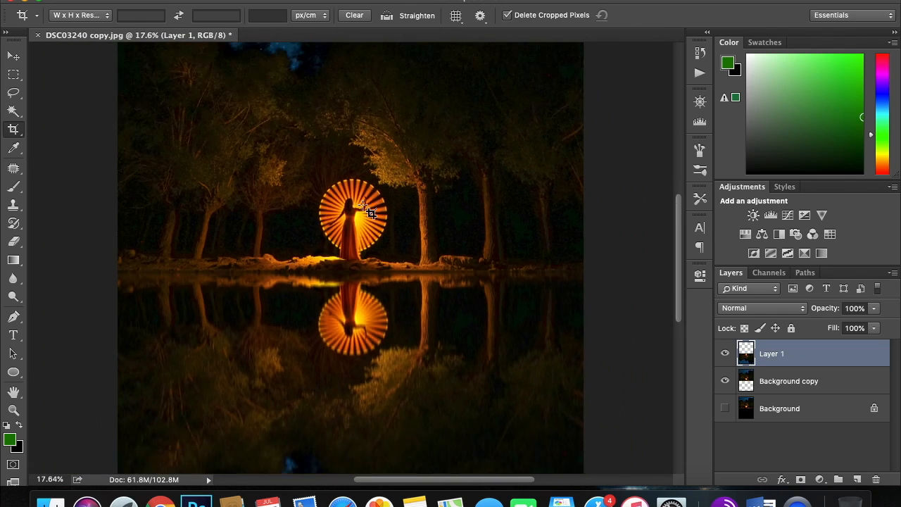
scroll(366, 211, up, 3)
scroll(366, 210, up, 2)
scroll(366, 209, down, 5)
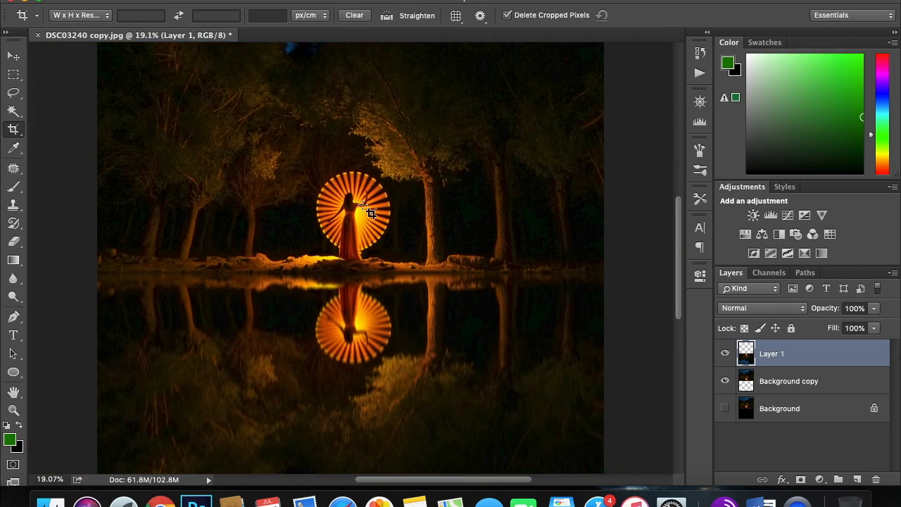
scroll(367, 209, up, 1)
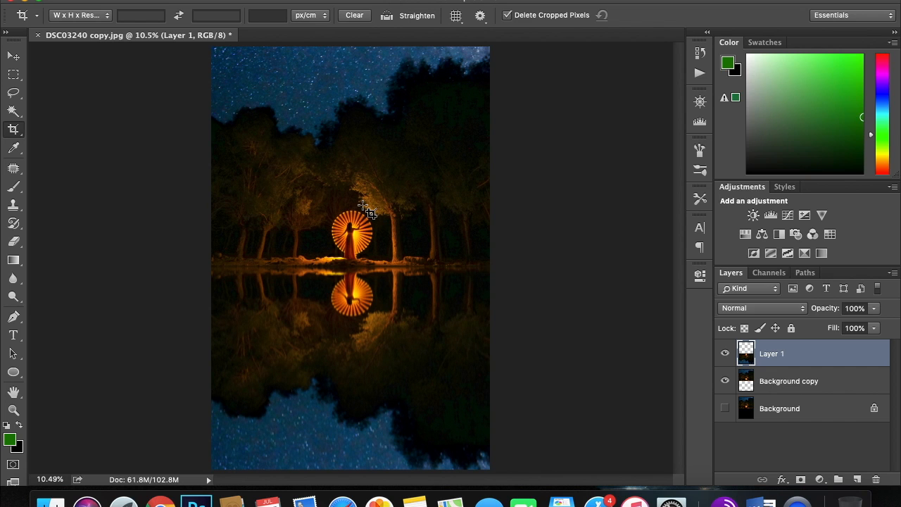
scroll(367, 210, up, 3)
scroll(366, 210, down, 4)
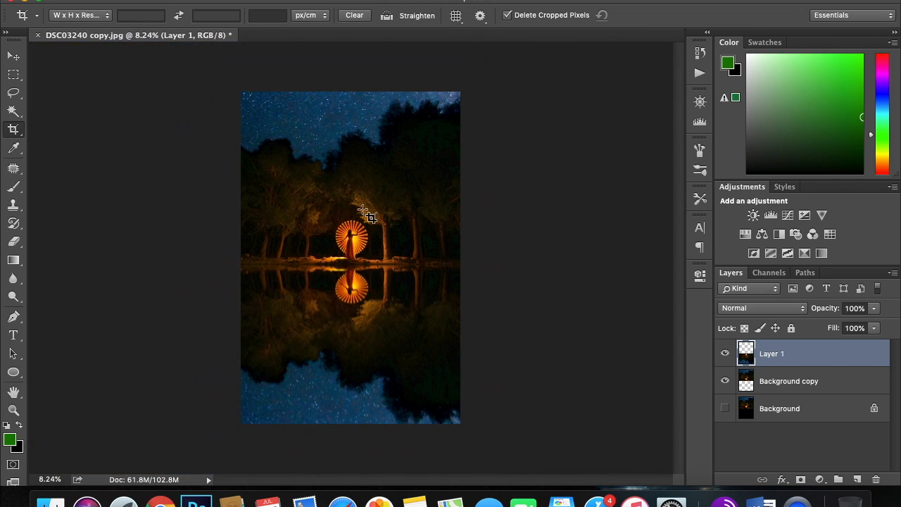
scroll(366, 209, up, 2)
scroll(366, 210, down, 2)
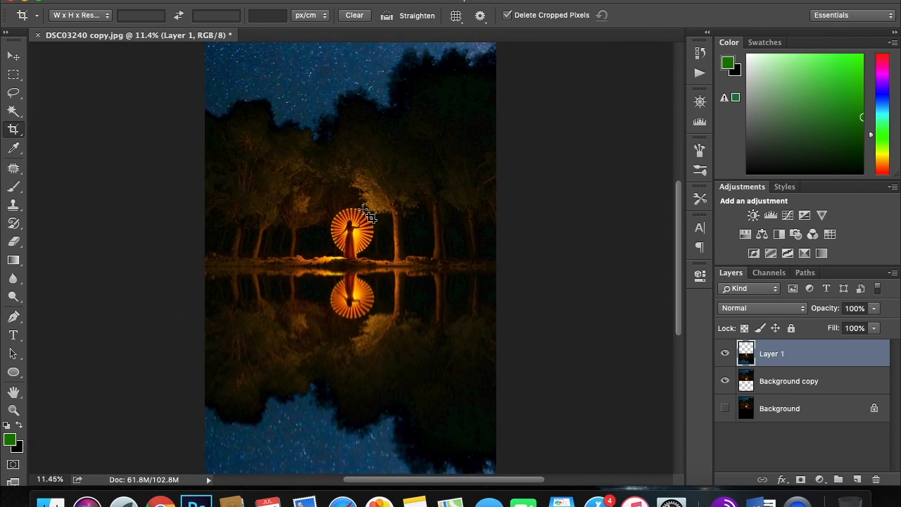